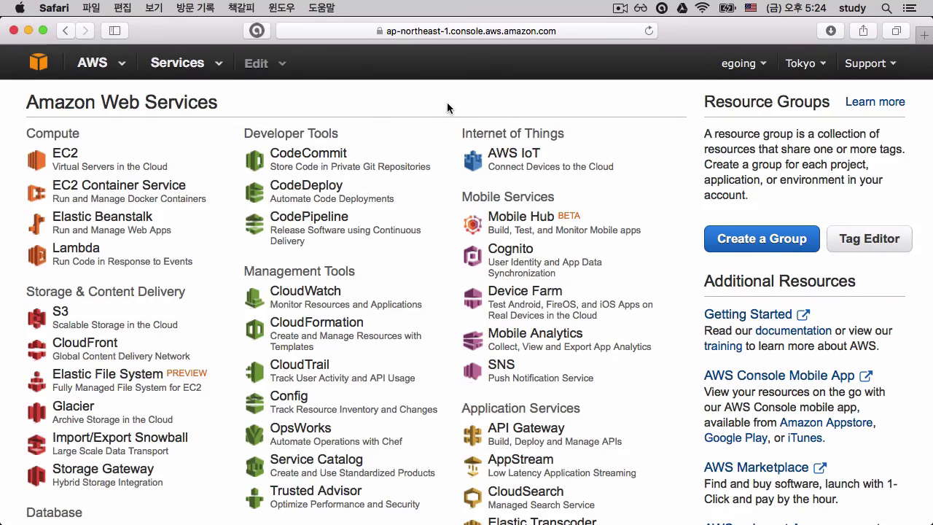
Step: Dismiss the browser's favorites overlay covering the AWS services list
scroll(384, 318, "down", 5)
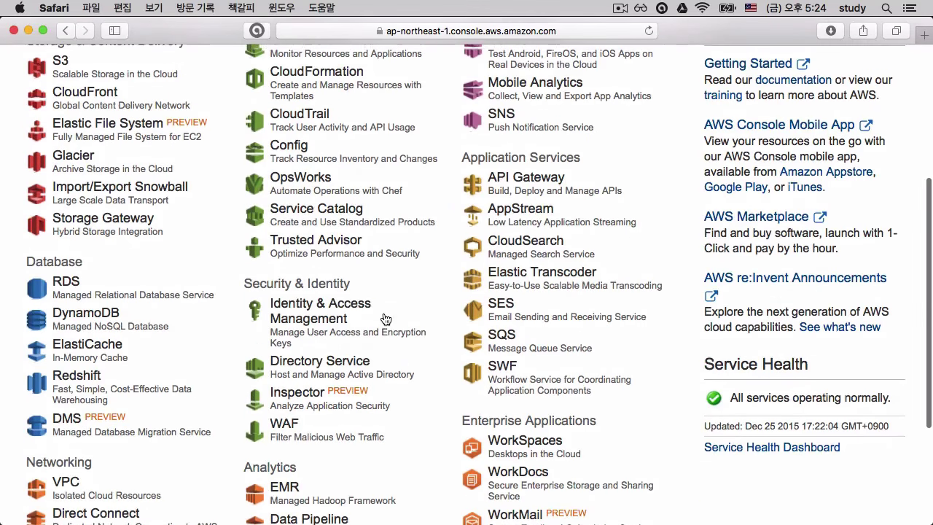
scroll(384, 319, "up", 5)
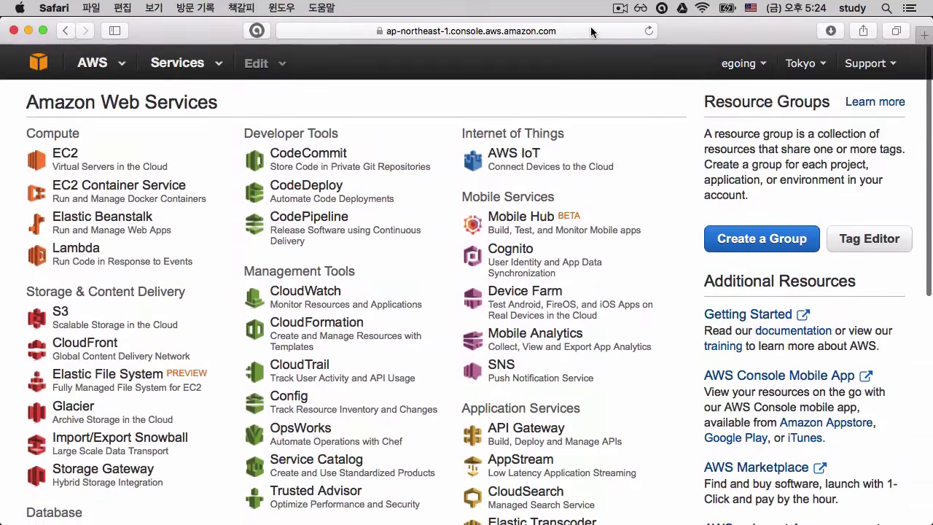
left_click(590, 29)
left_click(695, 285)
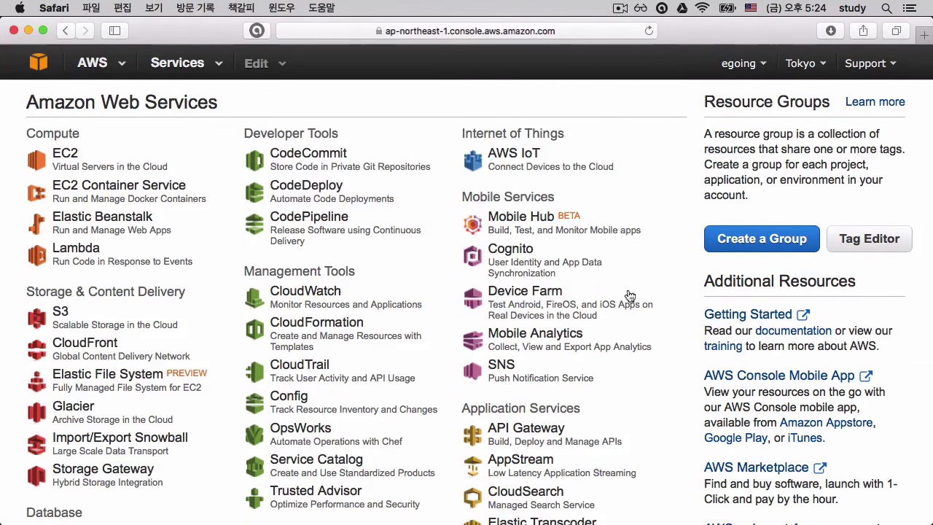
Step: Open Identity & Access Management from the Security & Identity services group
scroll(321, 436, "down", 2)
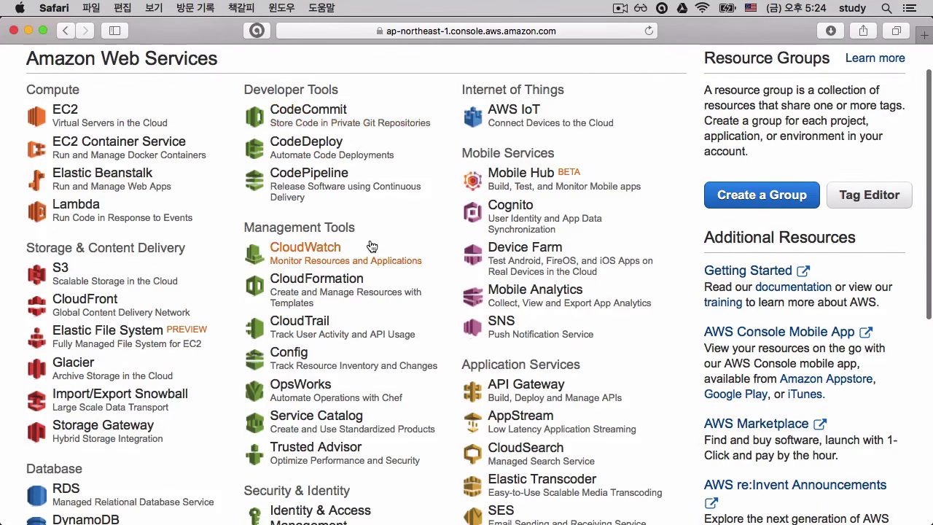
scroll(370, 246, "down", 3)
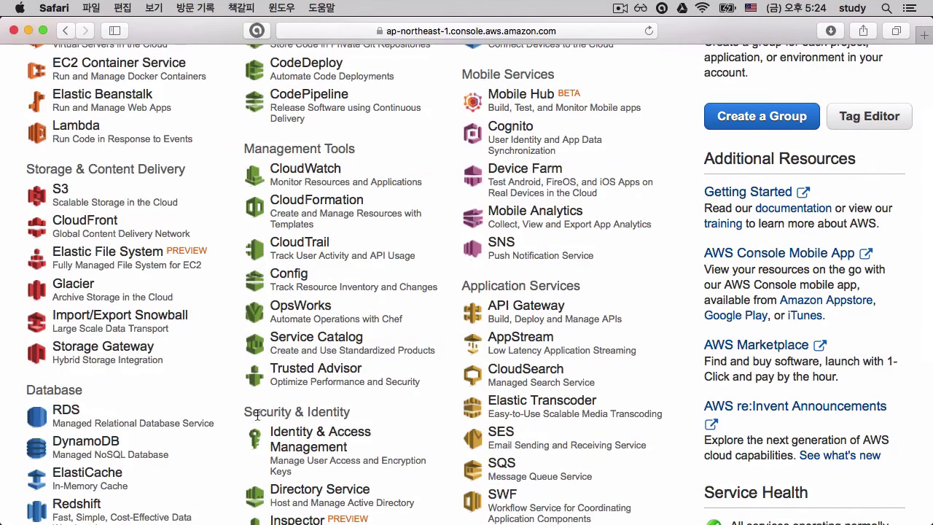
scroll(339, 421, "down", 2)
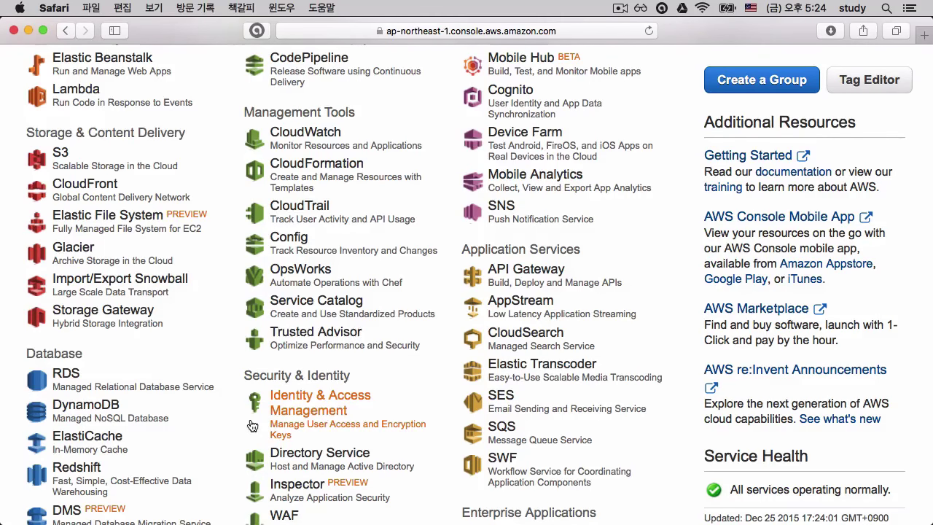
scroll(253, 425, "up", 5)
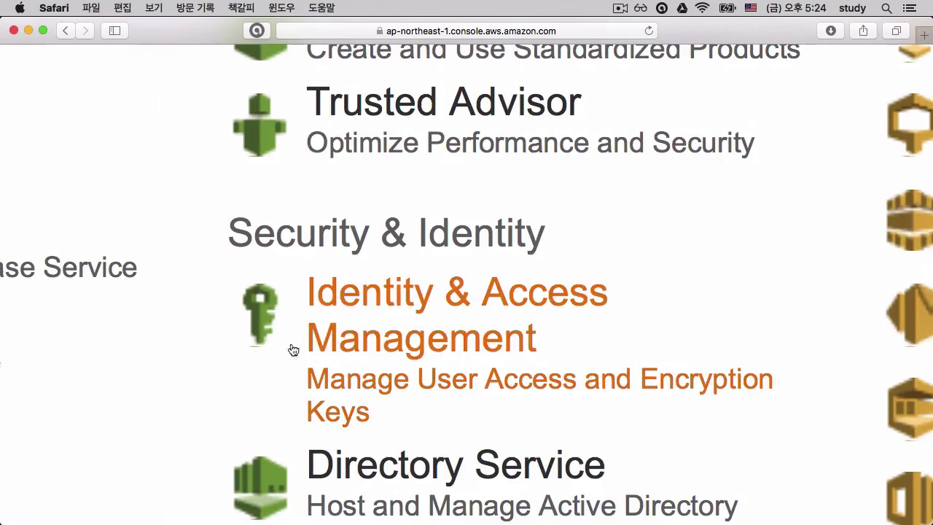
scroll(392, 342, "down", 5)
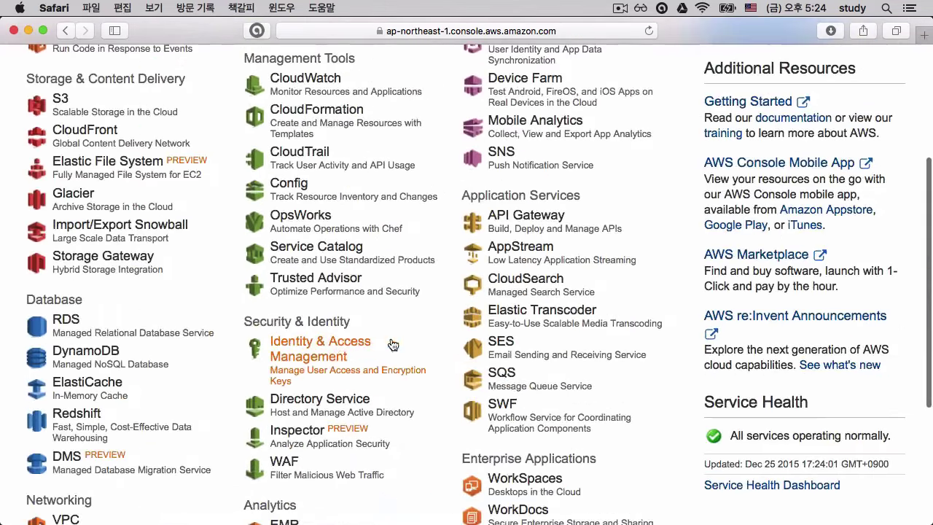
left_click(336, 353)
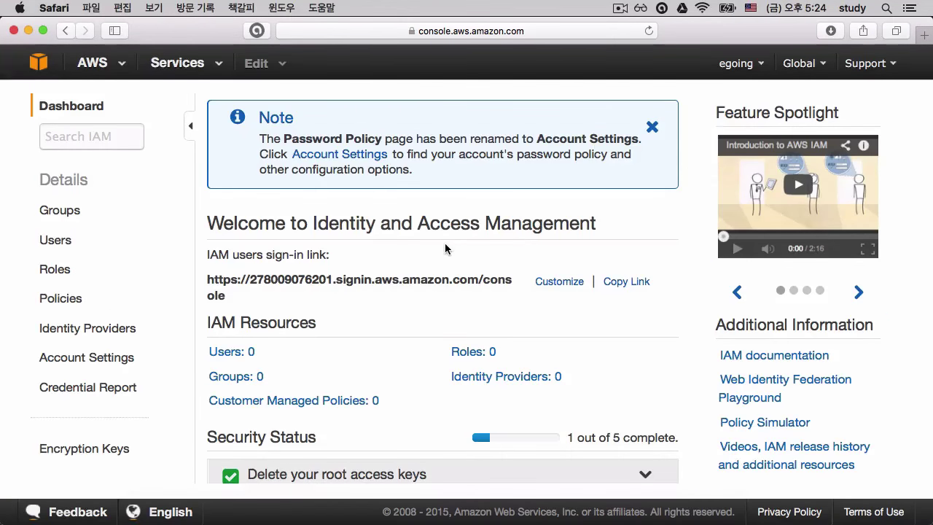
Step: Scroll down to the Security Status checklist showing 1 of 5 items complete
scroll(445, 245, "down", 3)
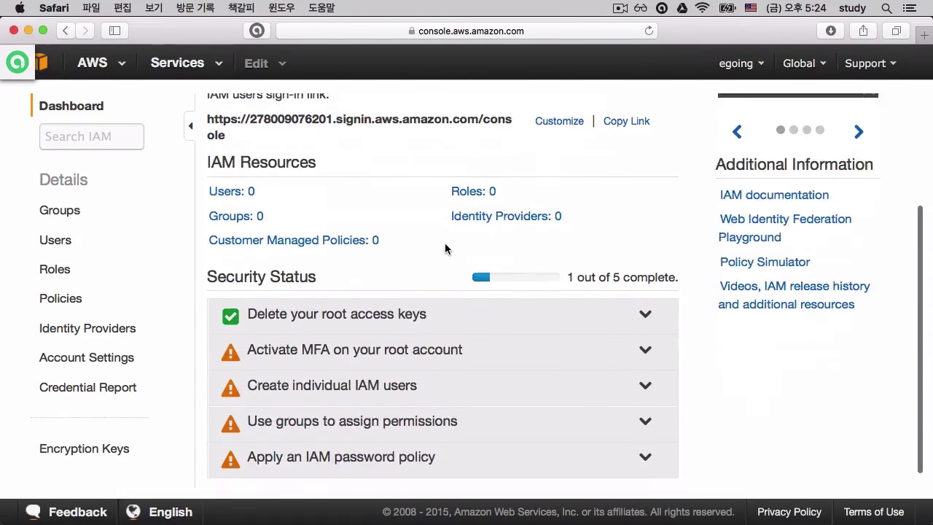
scroll(445, 248, "down", 1)
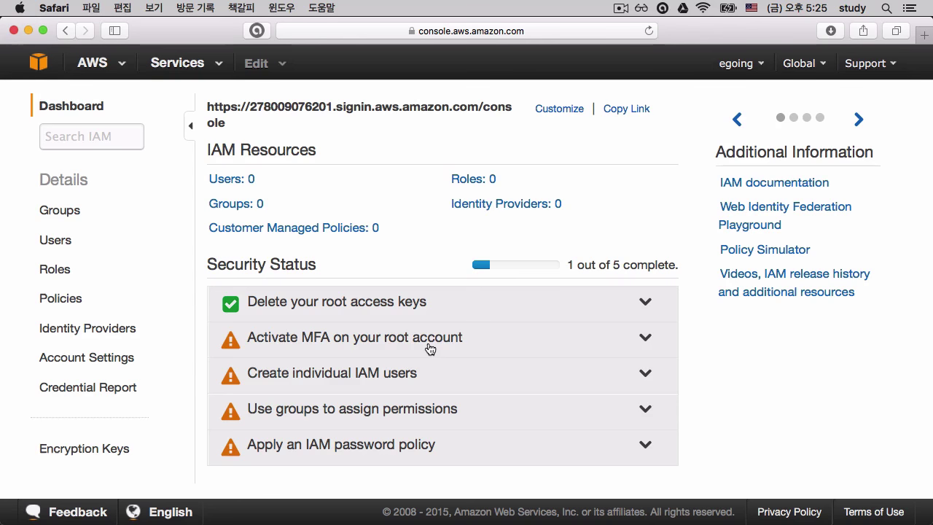
Step: Expand the root-account MFA item, choose Manage MFA and select a virtual MFA device
left_click(436, 350)
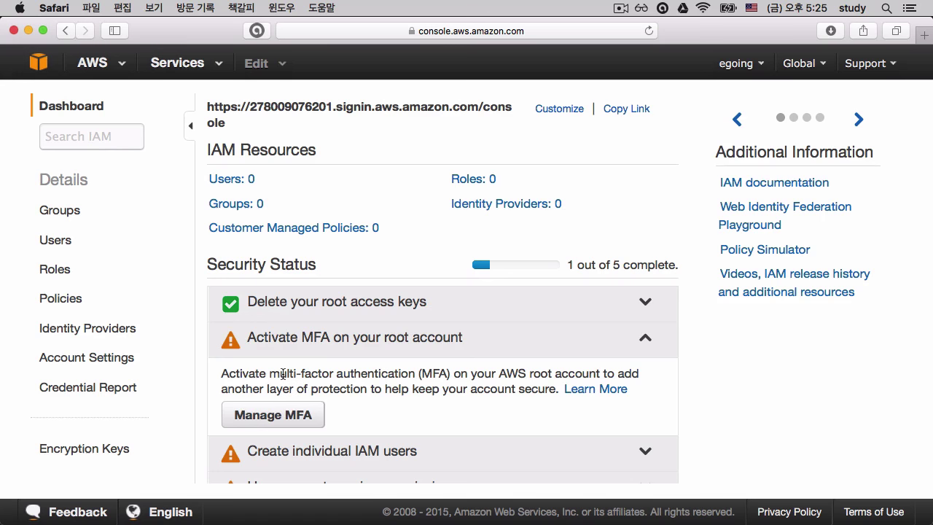
double_click(282, 374)
left_click(272, 423)
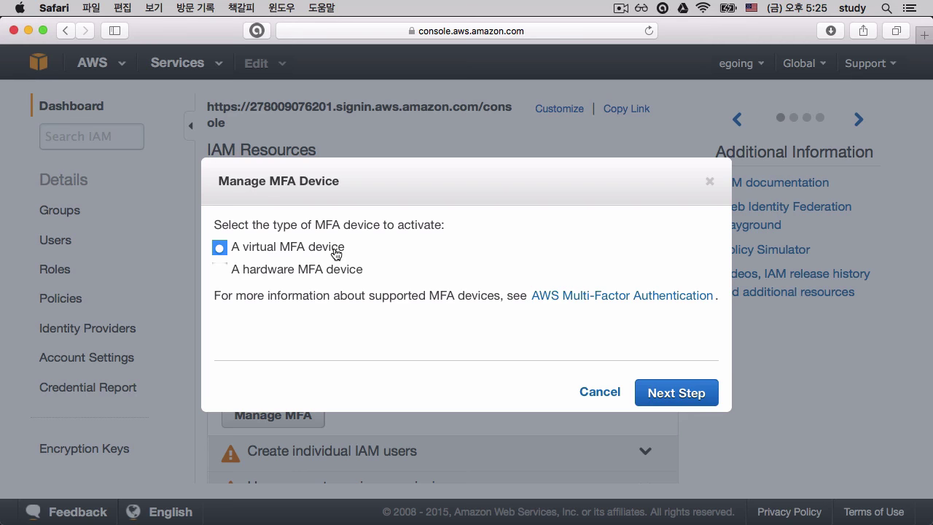
left_click(219, 247)
left_click(665, 392)
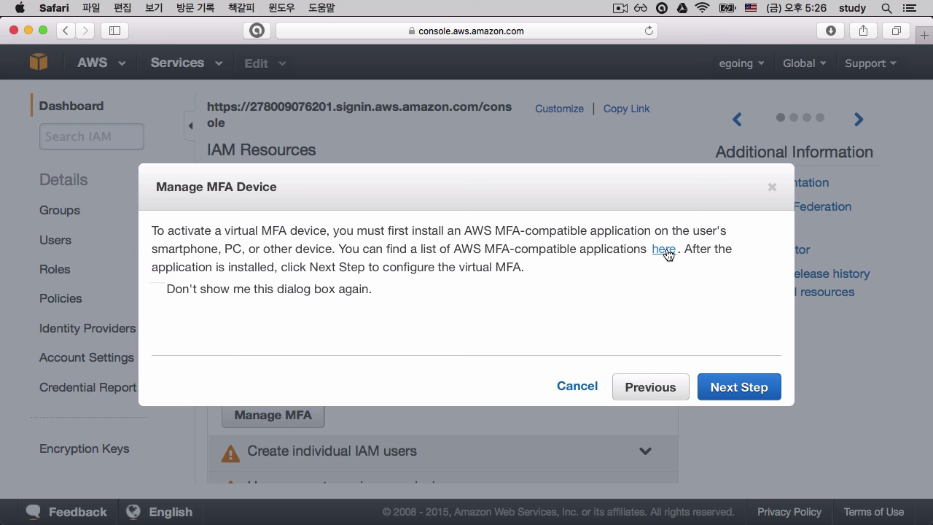
Step: Advance the virtual MFA dialog to the QR code page with two authentication code fields
left_click(756, 397)
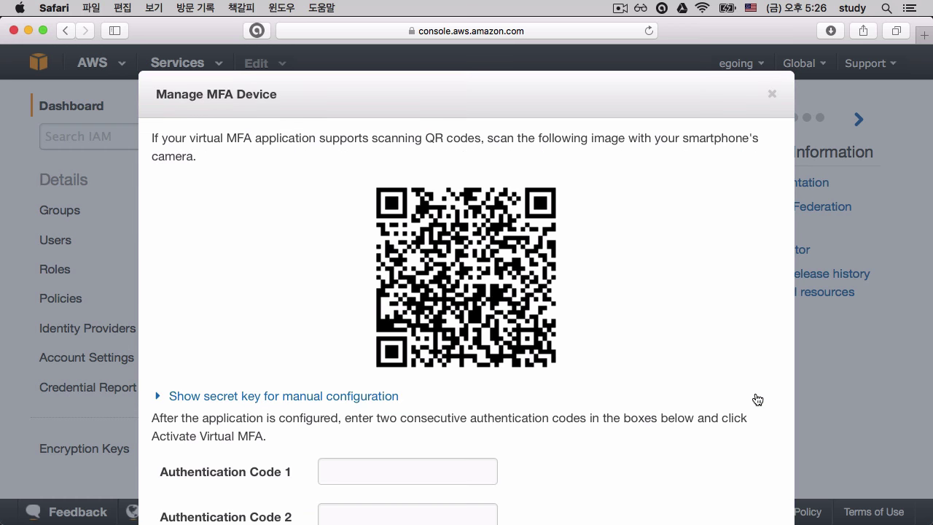
scroll(640, 370, "down", 3)
scroll(641, 370, "up", 3)
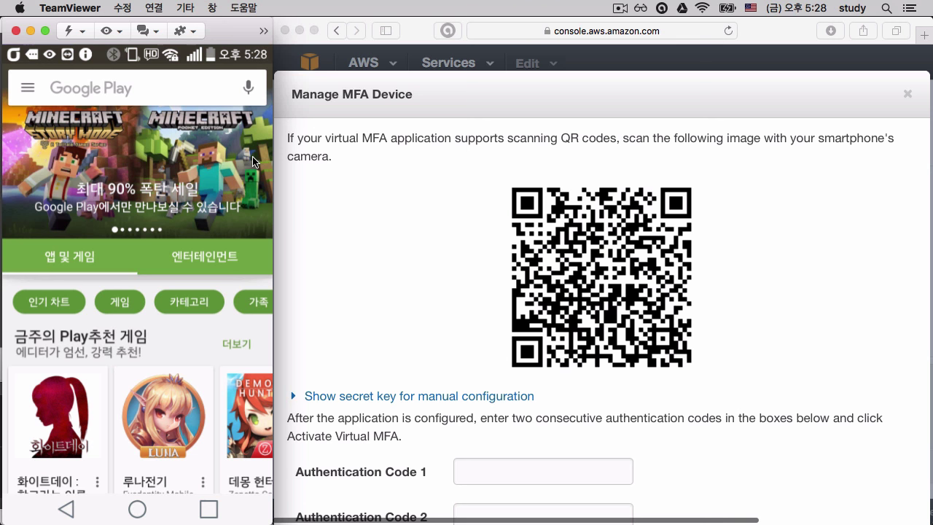
Step: On the phone, find google authenticator in Play Store, open Google OTP and tap 설정 시작하기
left_click(126, 92)
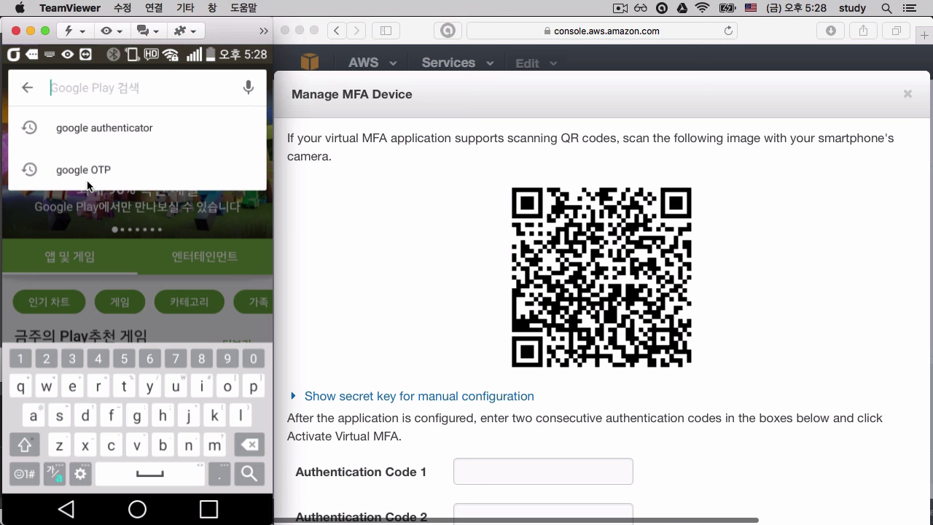
left_click(119, 130)
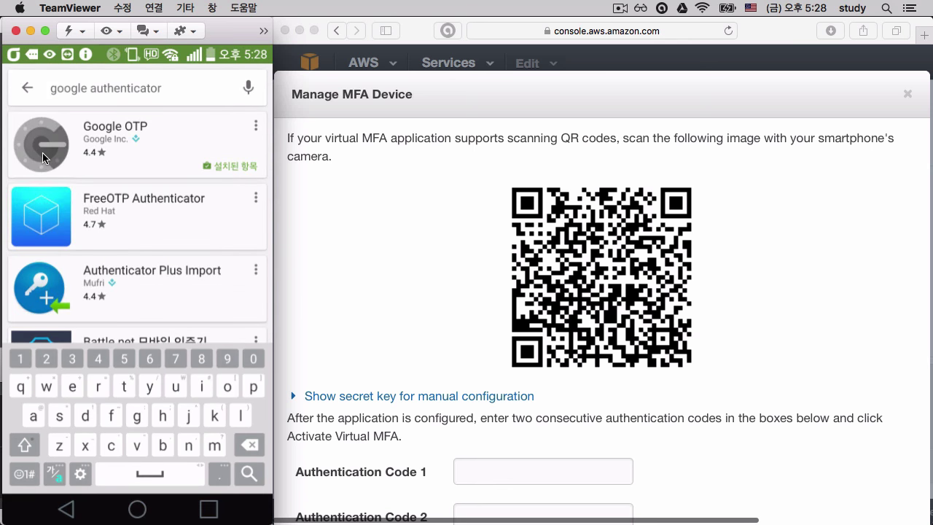
left_click(42, 152)
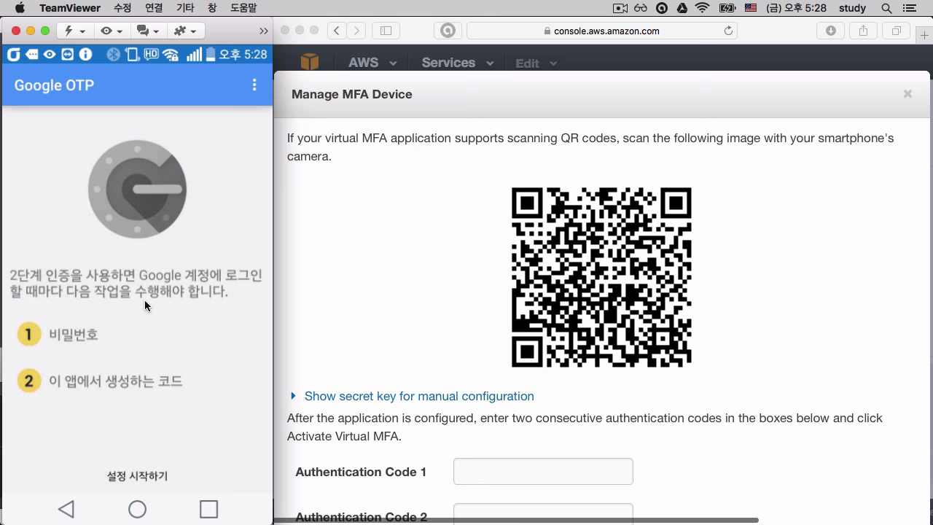
left_click(132, 477)
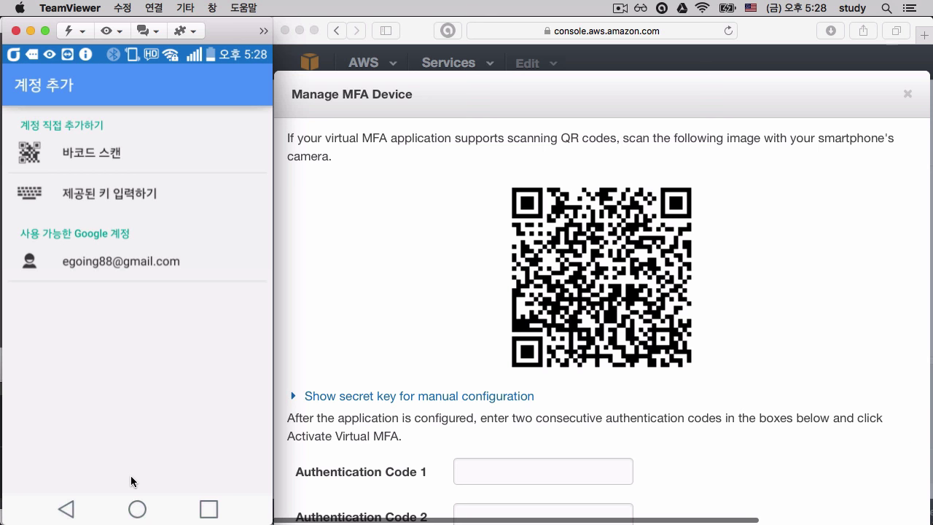
Step: Switch back to the browser showing the MFA dialog's QR code
left_click(467, 317)
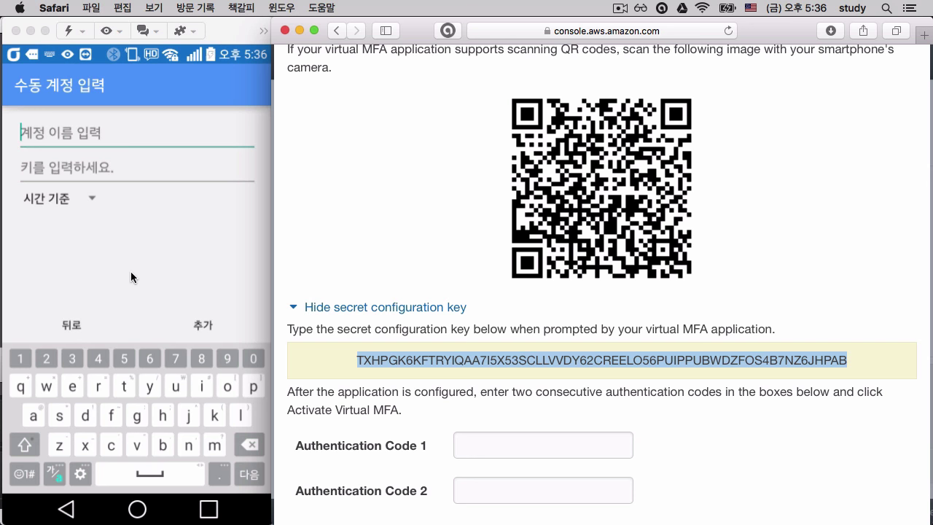
Step: Paste the AWS secret key into Google OTP on the phone and name the account 'aws'
left_click(82, 170)
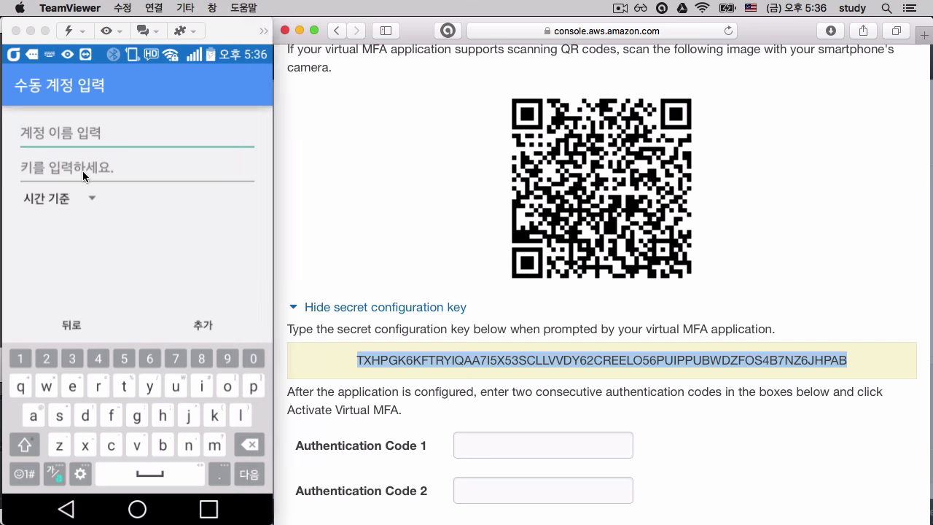
left_click(47, 167)
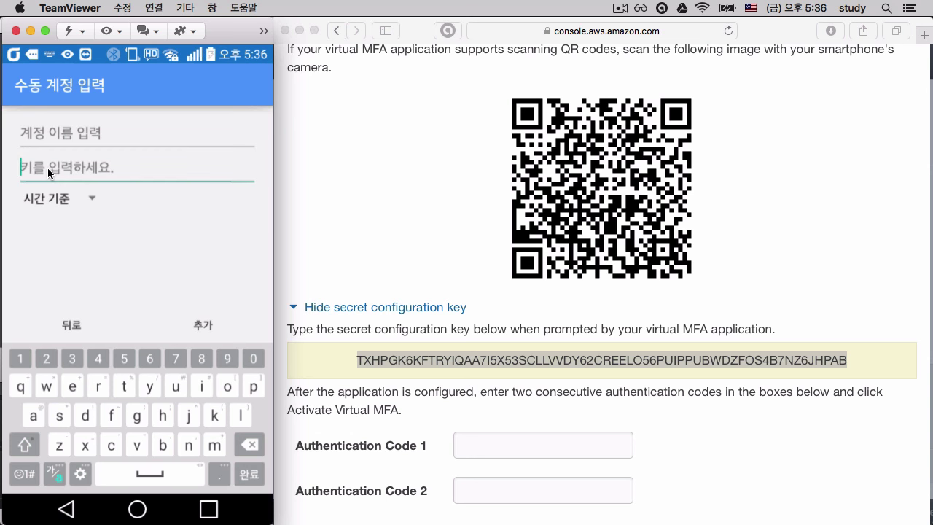
left_click(47, 167)
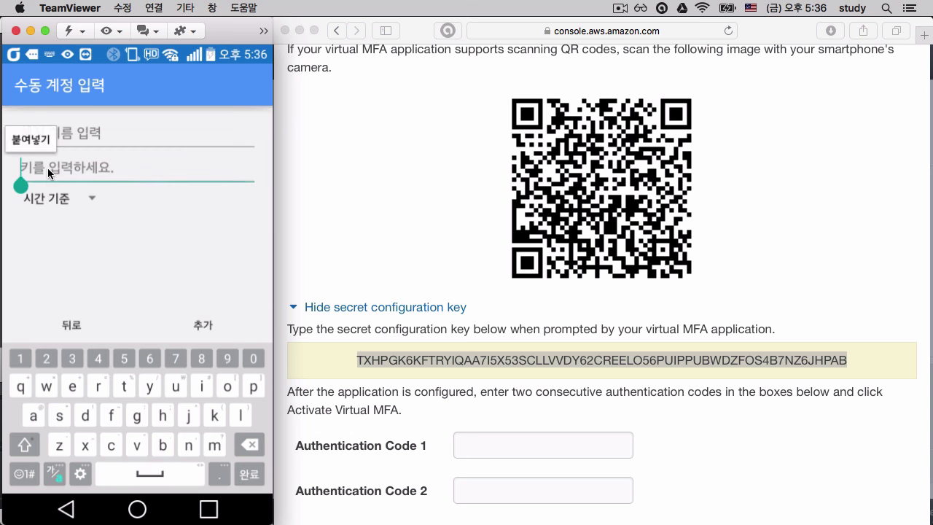
key("super+v")
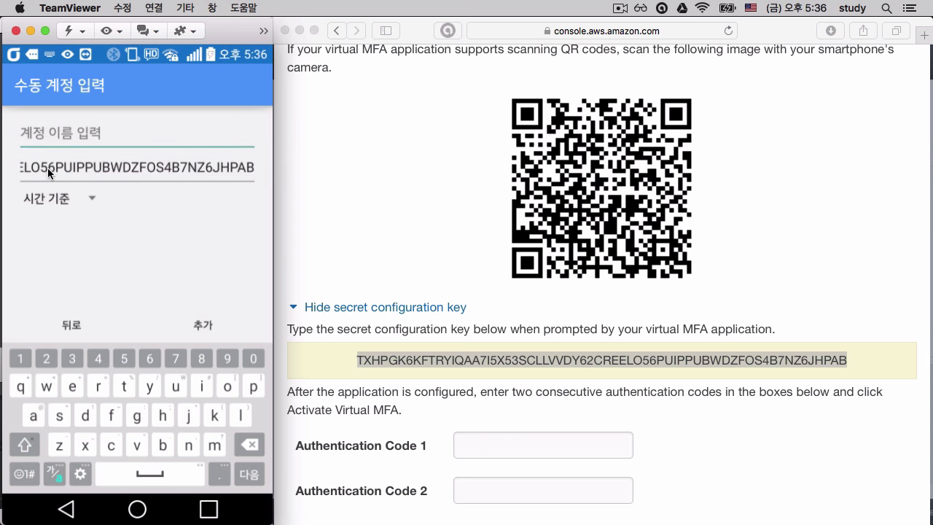
type("aws")
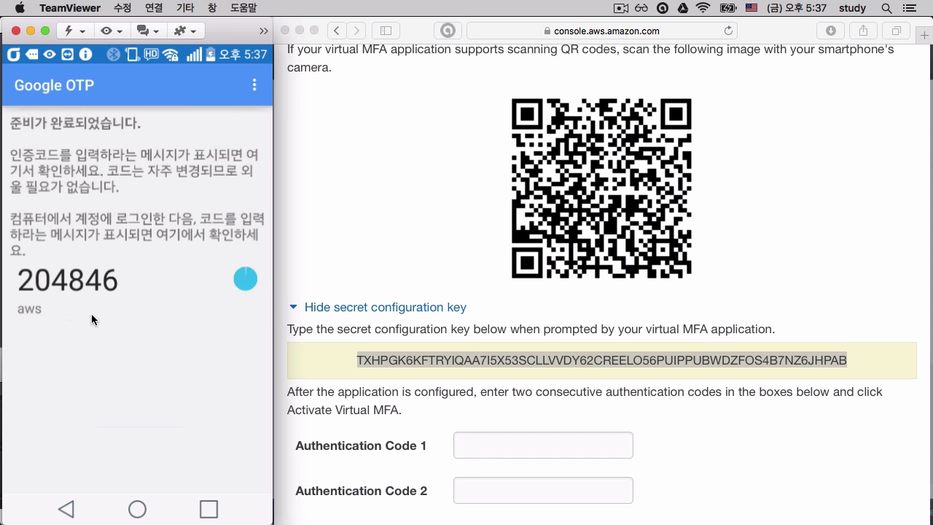
Step: Enter two consecutive Google OTP codes into Authentication Code 1 and Authentication Code 2
left_click(550, 409)
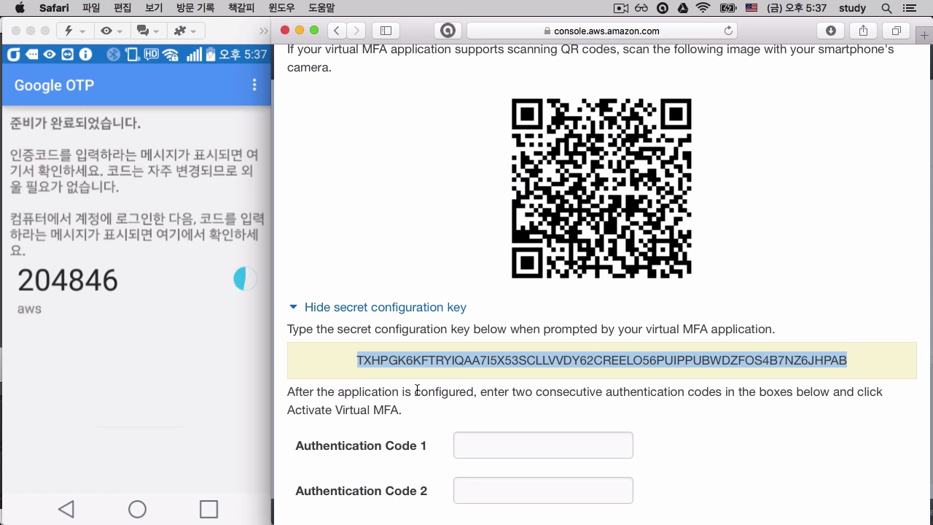
left_click(516, 436)
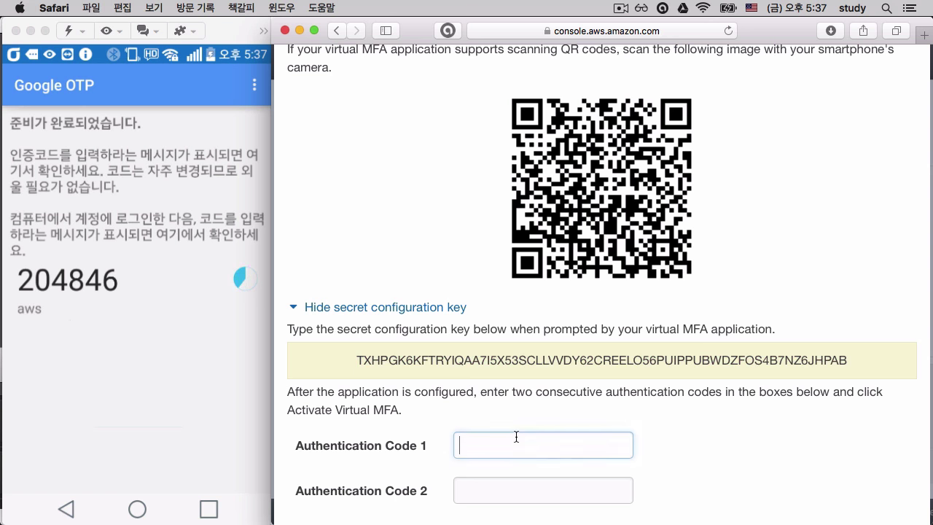
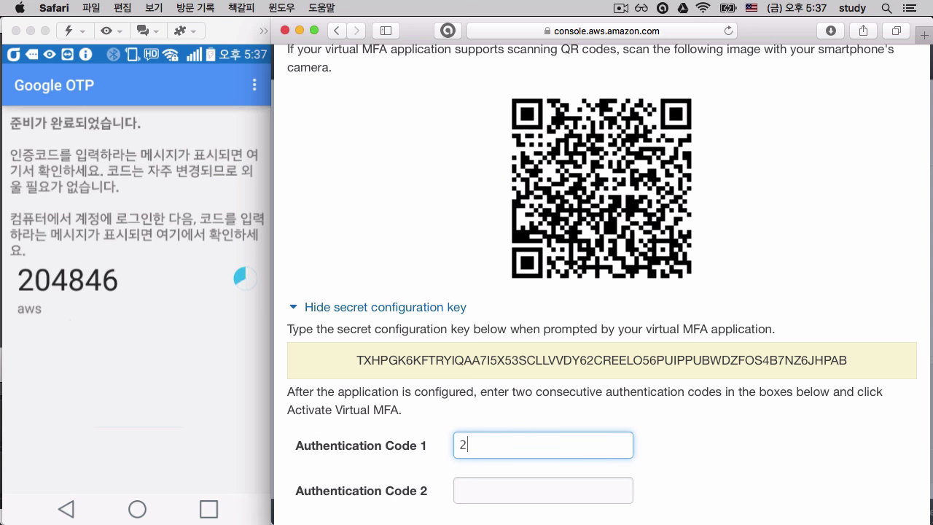
left_click(517, 489)
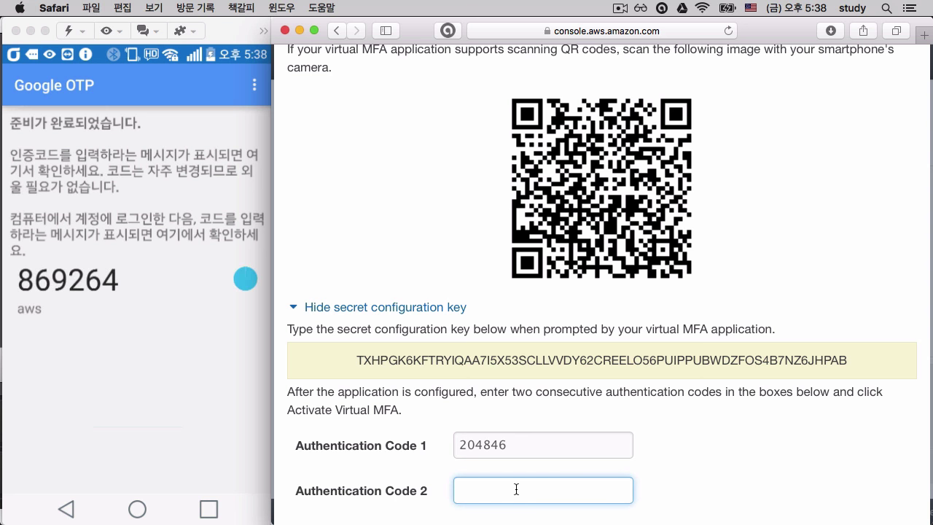
scroll(675, 452, "down", 3)
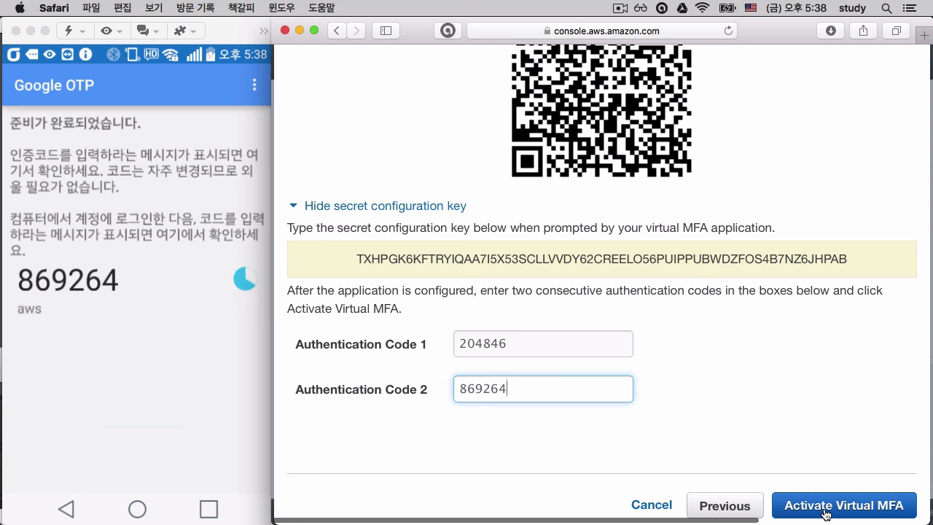
Step: Activate the virtual MFA device and close the success confirmation with Finish
left_click(826, 506)
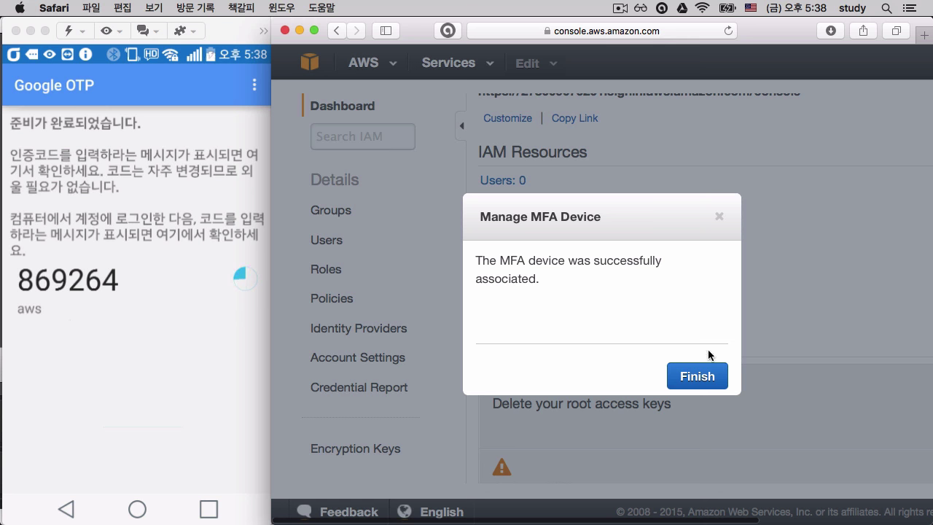
left_click(697, 377)
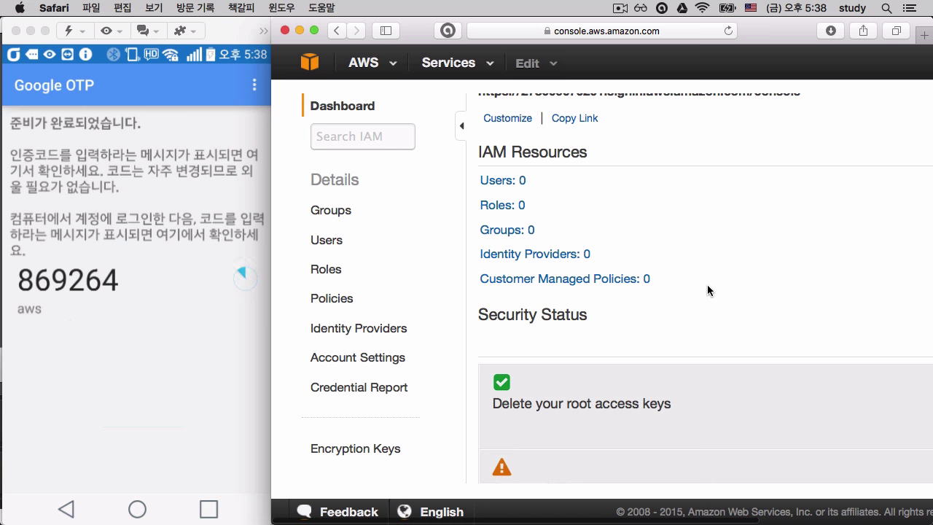
Step: Return to the IAM tab, maximize Safari and reload to show Security Status at 2 of 5
key("super+shift+backslash")
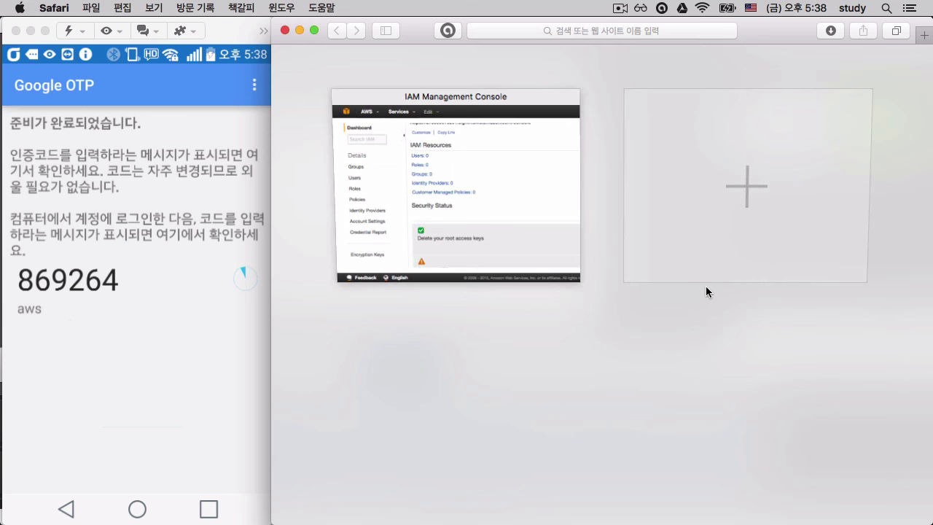
left_click(533, 241)
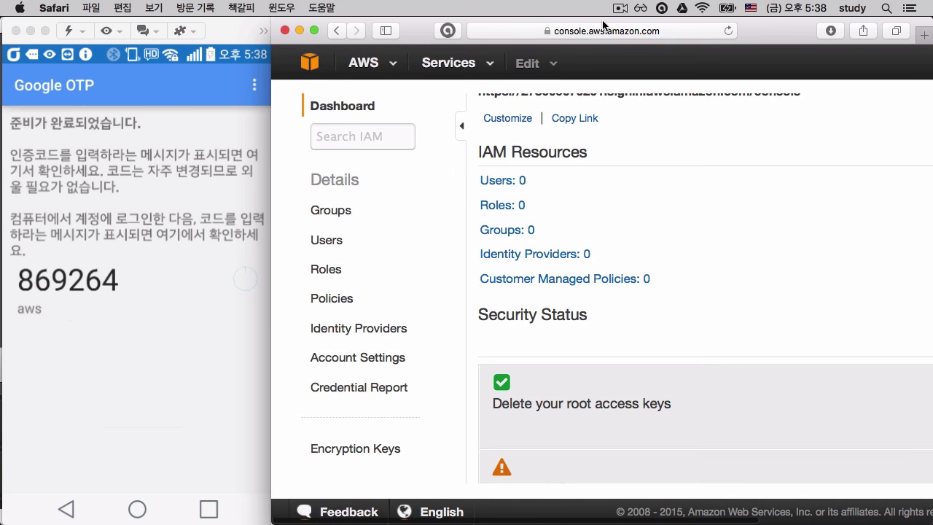
double_click(411, 33)
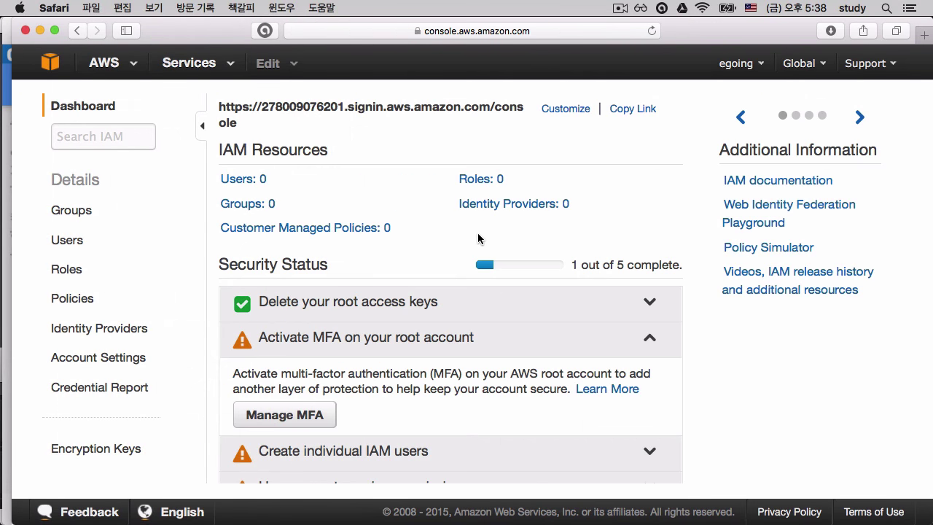
key("super+r")
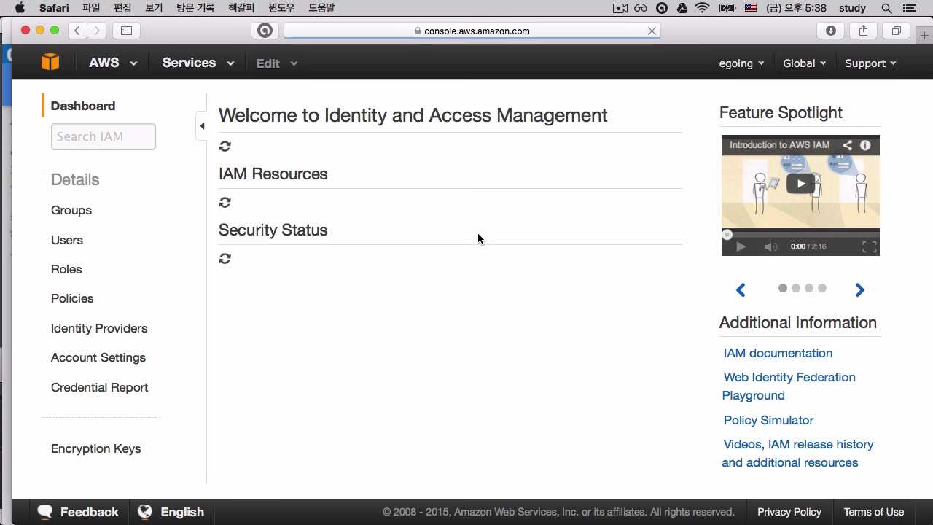
scroll(465, 376, "down", 5)
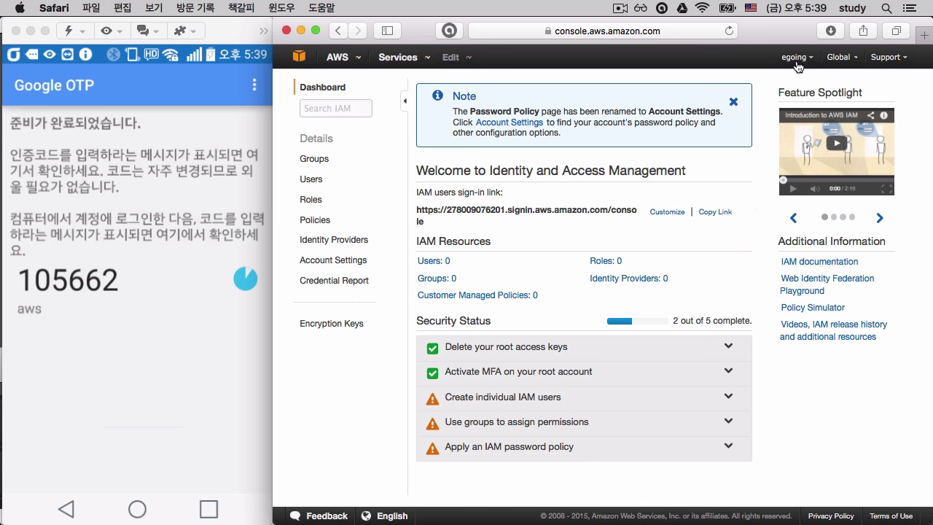
Step: Sign out of the root account from the account name menu in the top bar
left_click(796, 60)
left_click(720, 151)
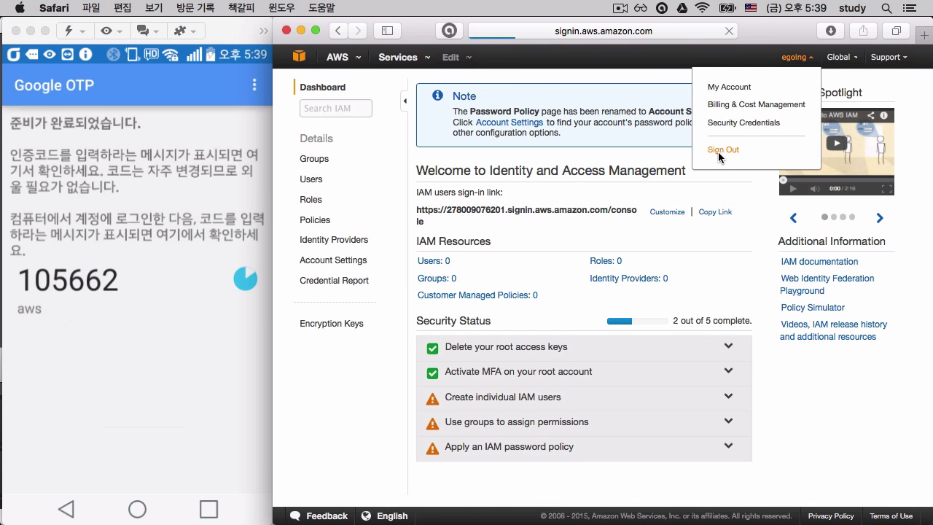